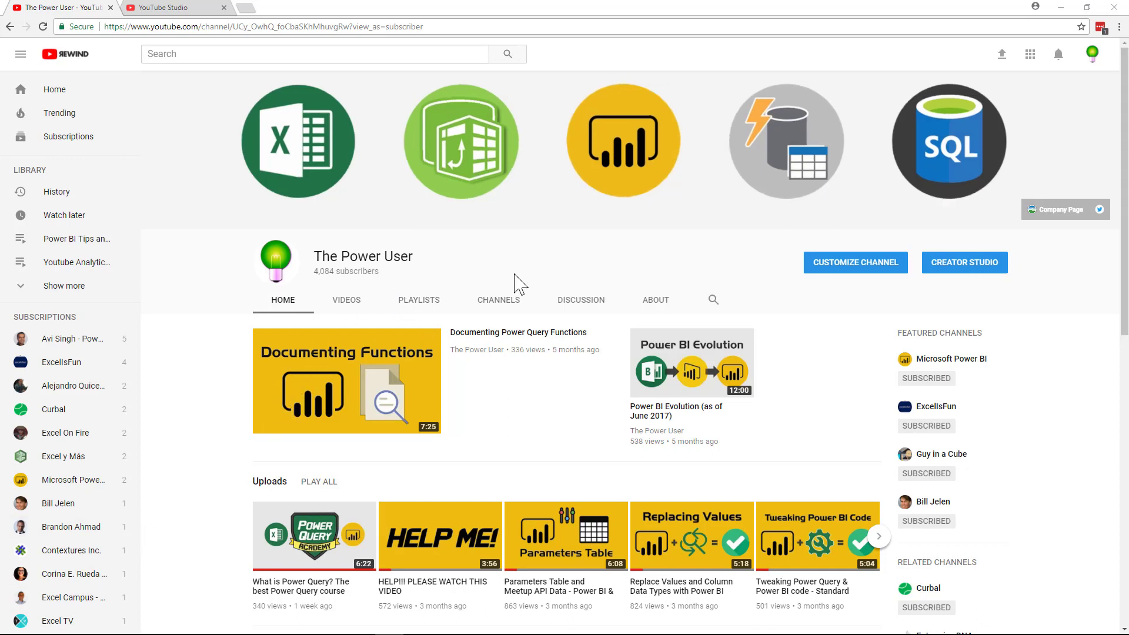
Step: Open the channel's Creator Studio analytics and display the Revenue report
scroll(496, 280, down, 1)
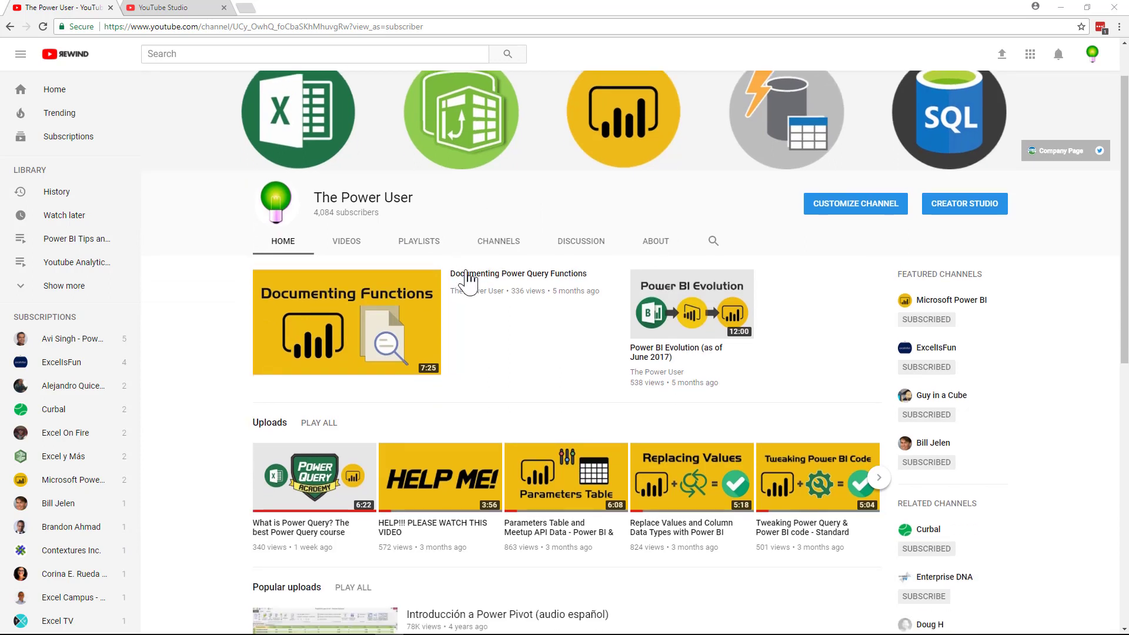
scroll(496, 253, up, 1)
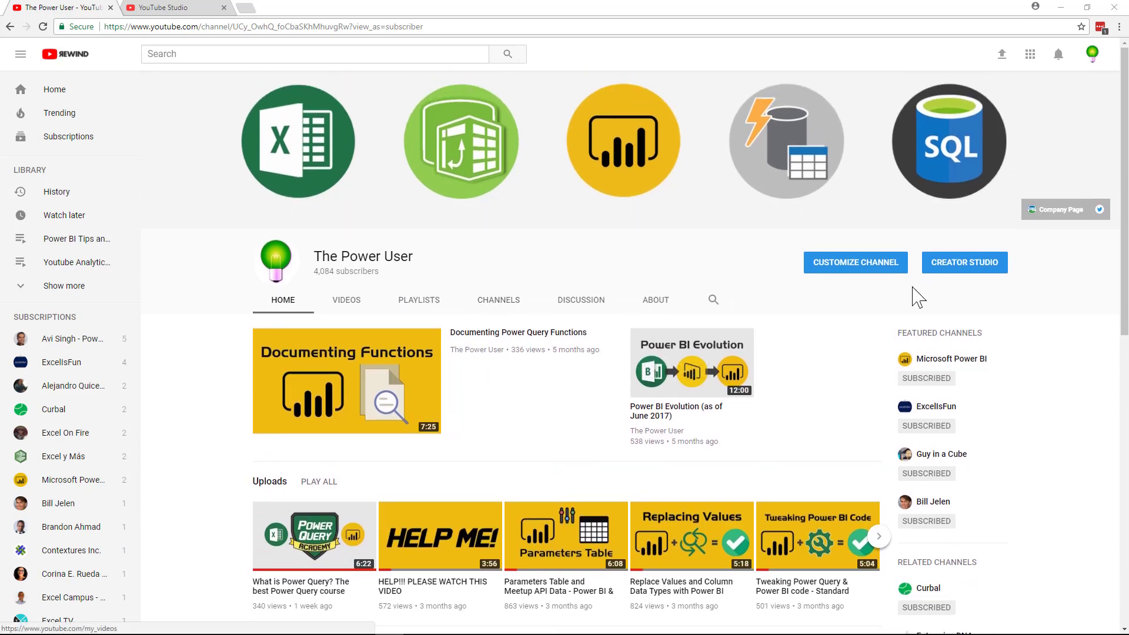
click(984, 262)
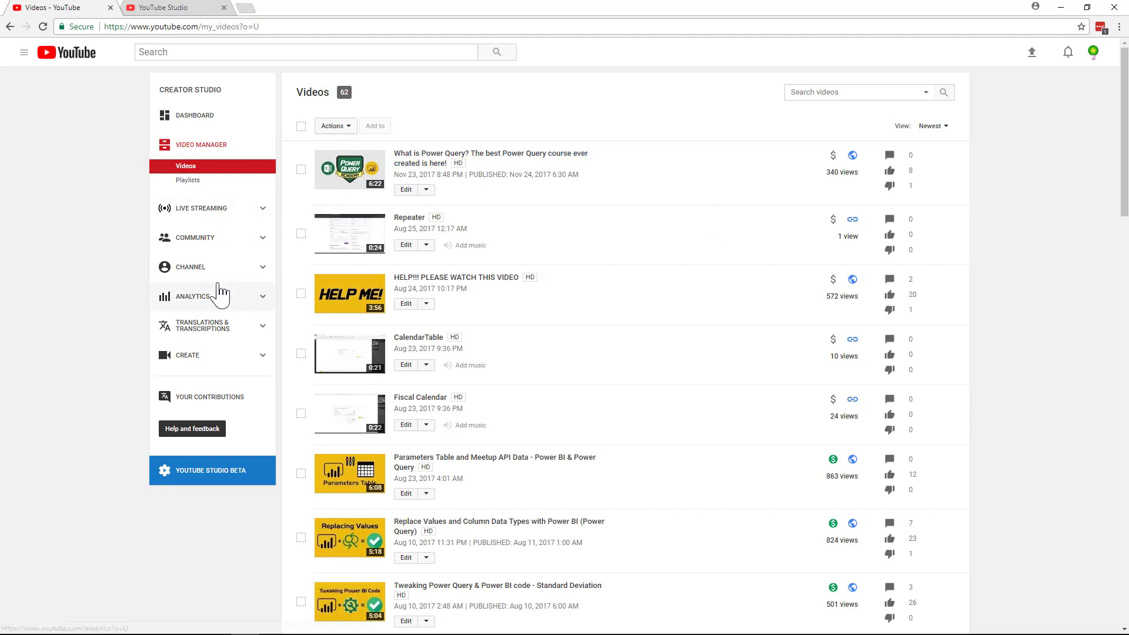
click(218, 295)
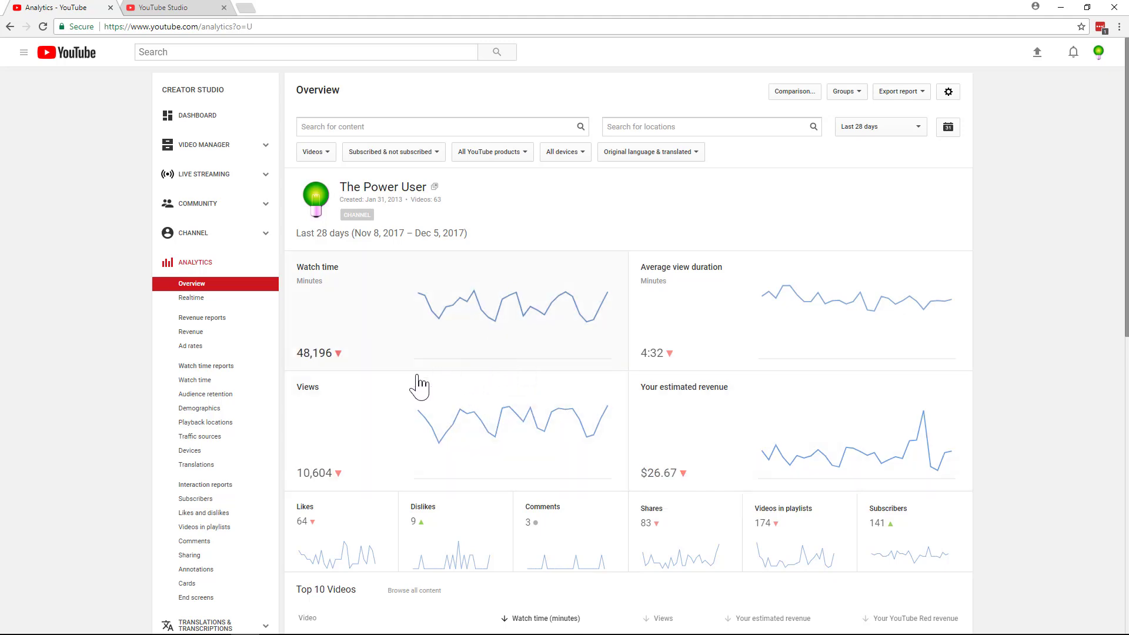
click(194, 331)
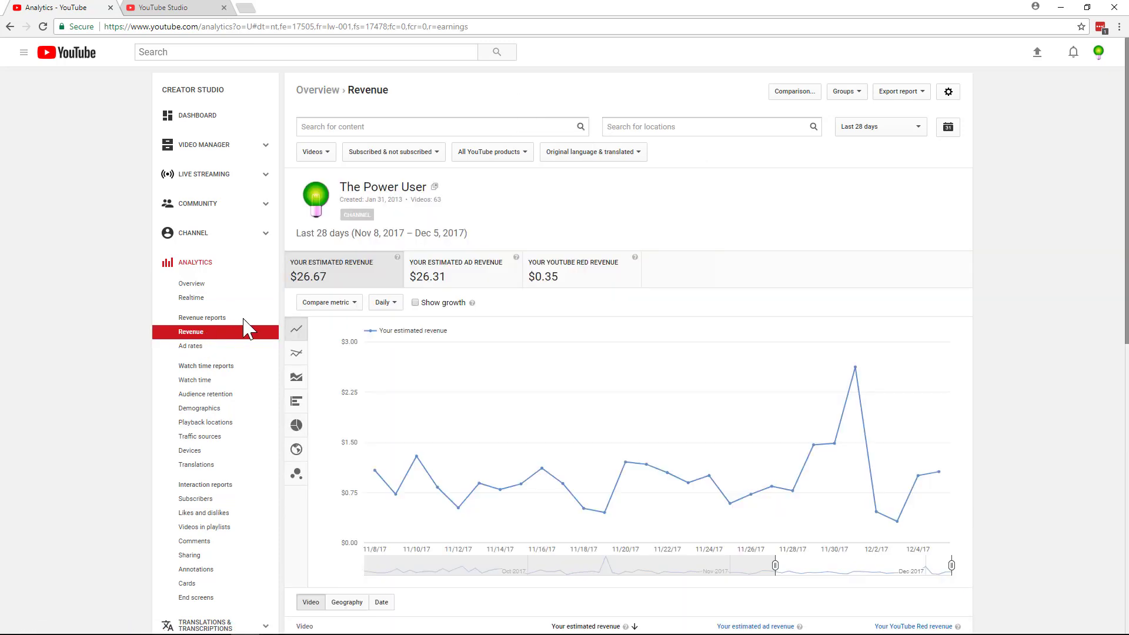
Step: Set the Revenue report's period to Lifetime and review the estimated revenue per video
click(886, 134)
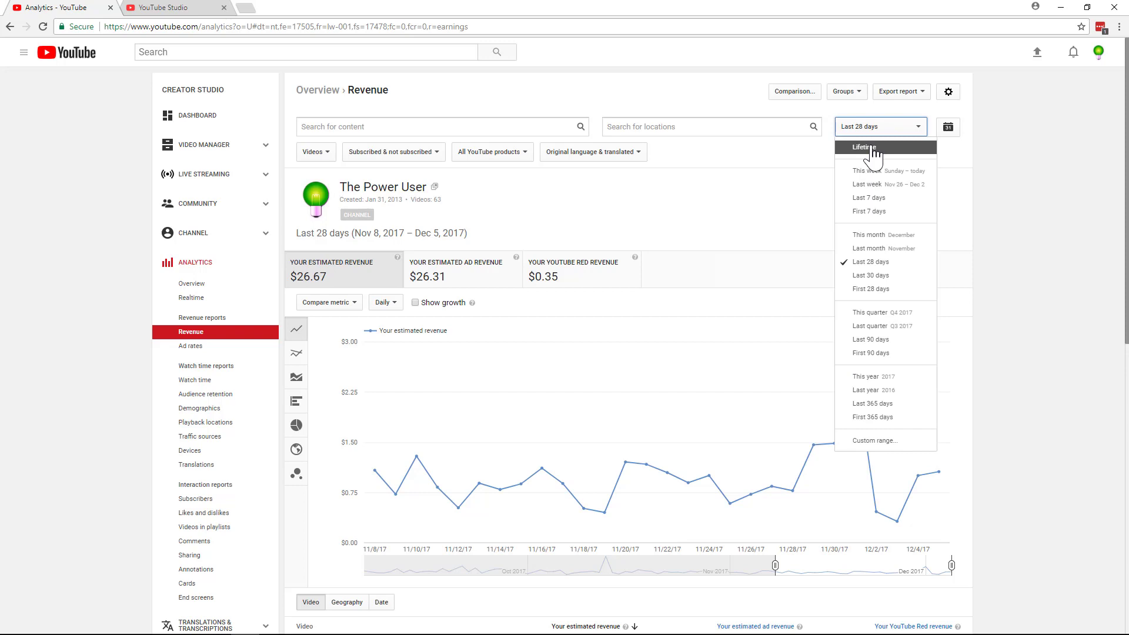
click(873, 148)
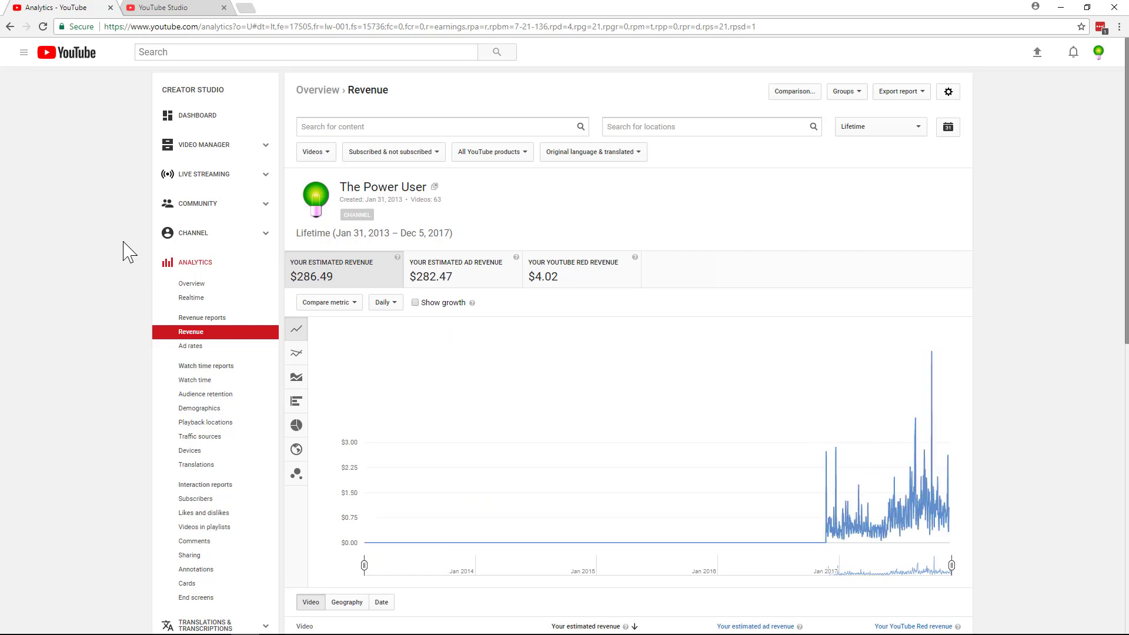
scroll(124, 249, down, 8)
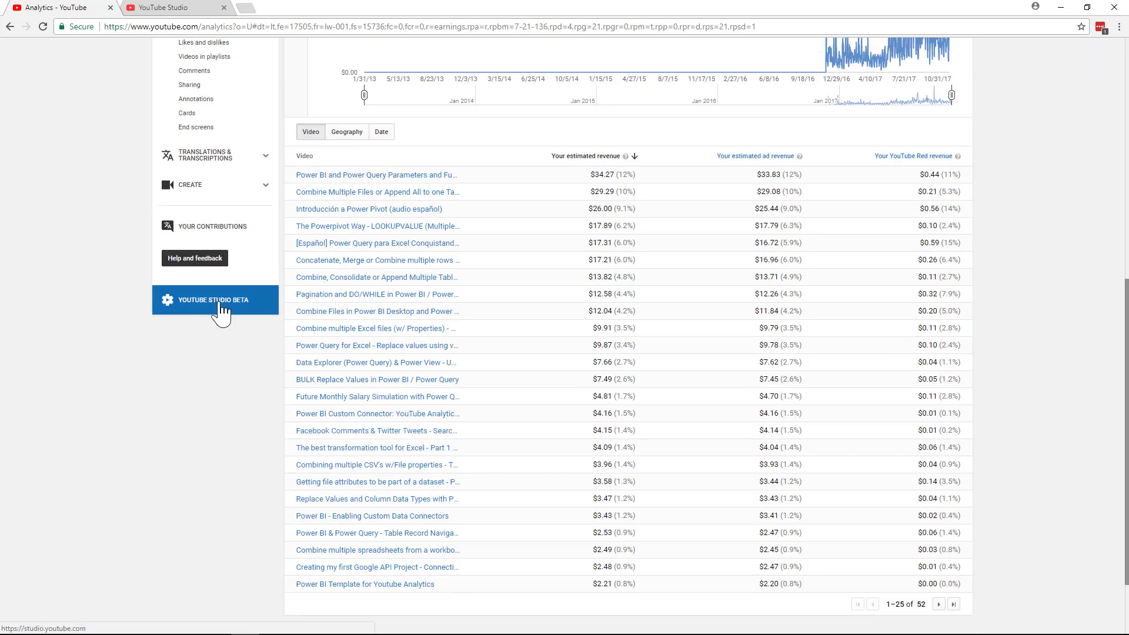
Step: Switch to YouTube Studio Beta and show the channel analytics overview for the Lifetime period
click(176, 8)
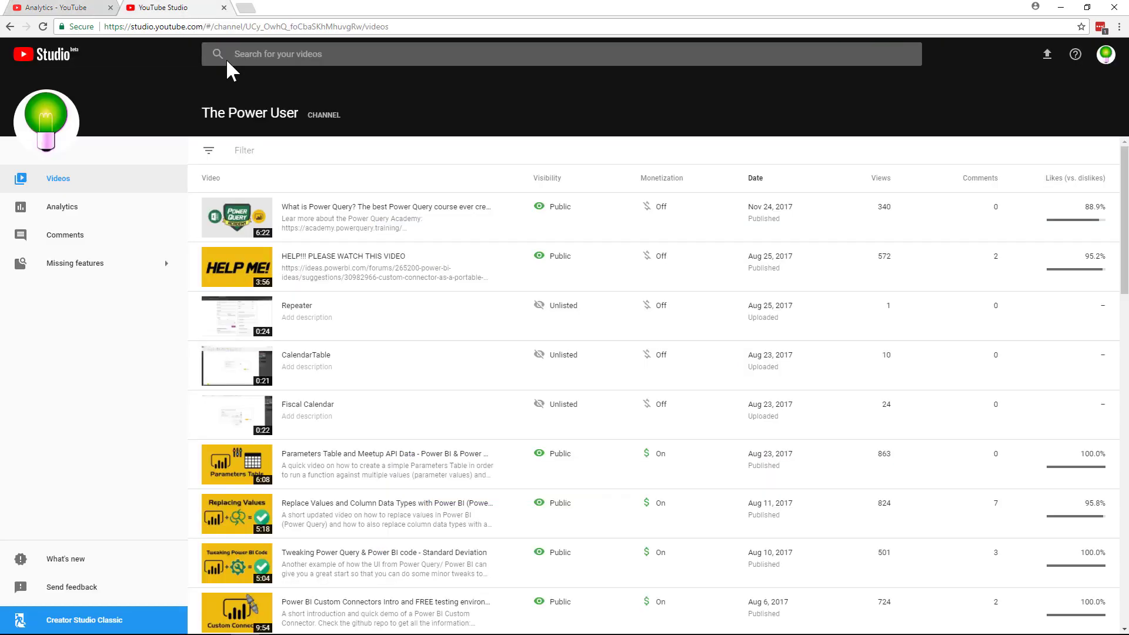
click(121, 216)
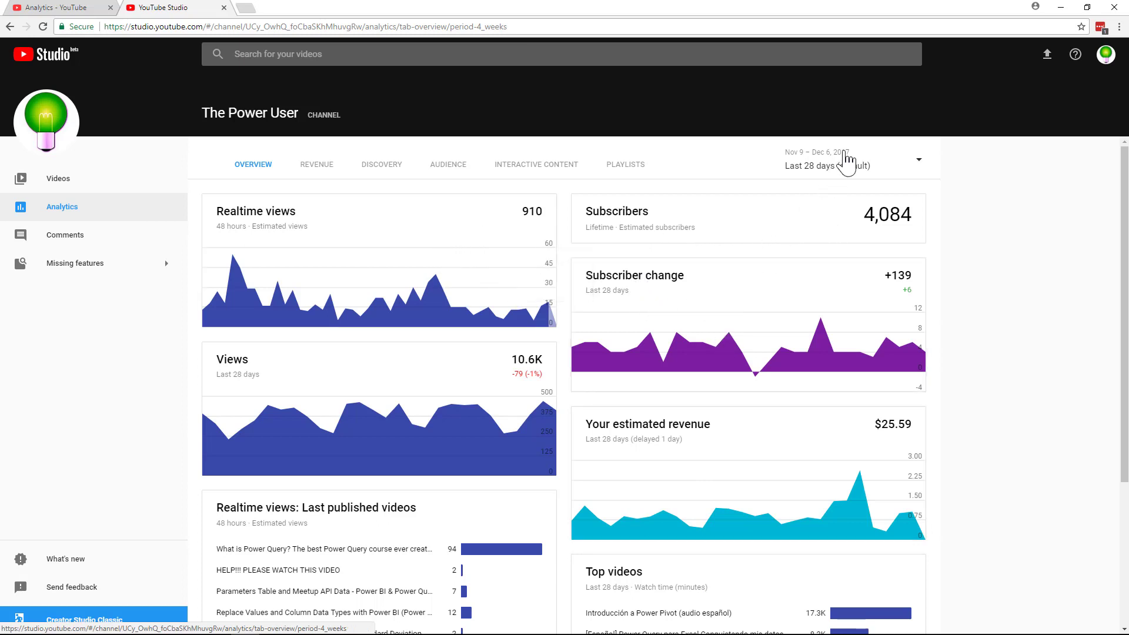
click(846, 161)
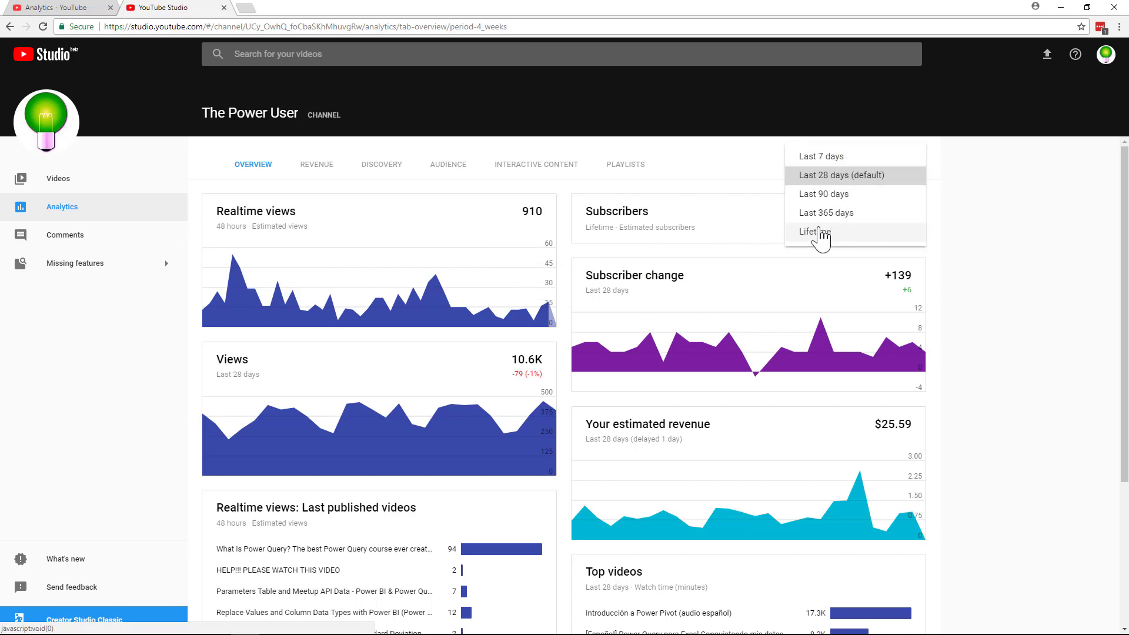
click(820, 233)
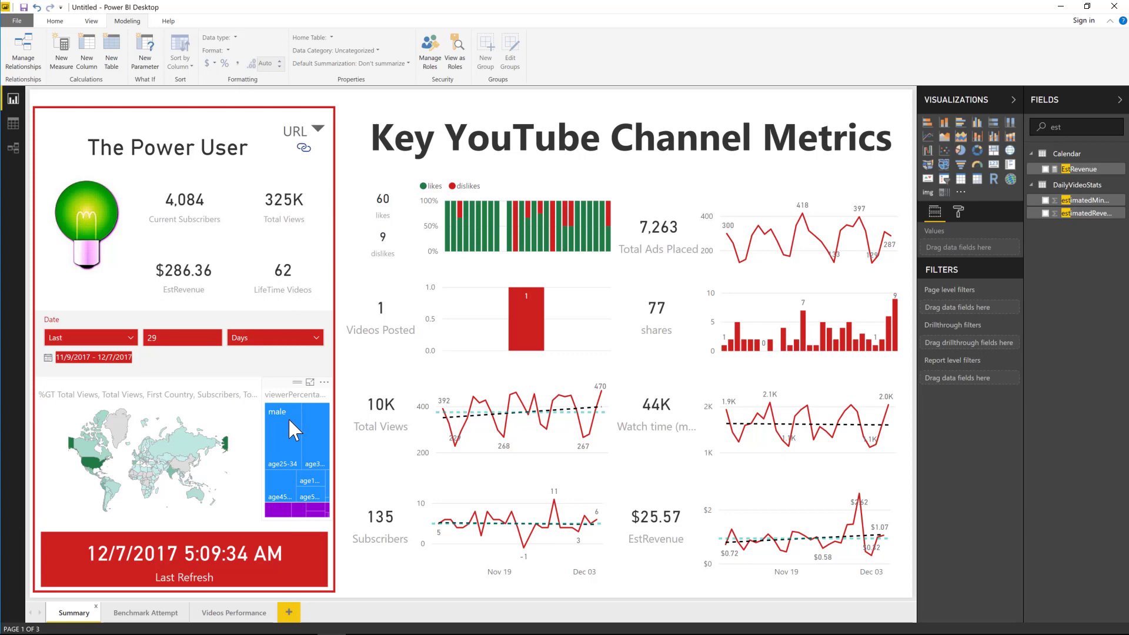
click(286, 390)
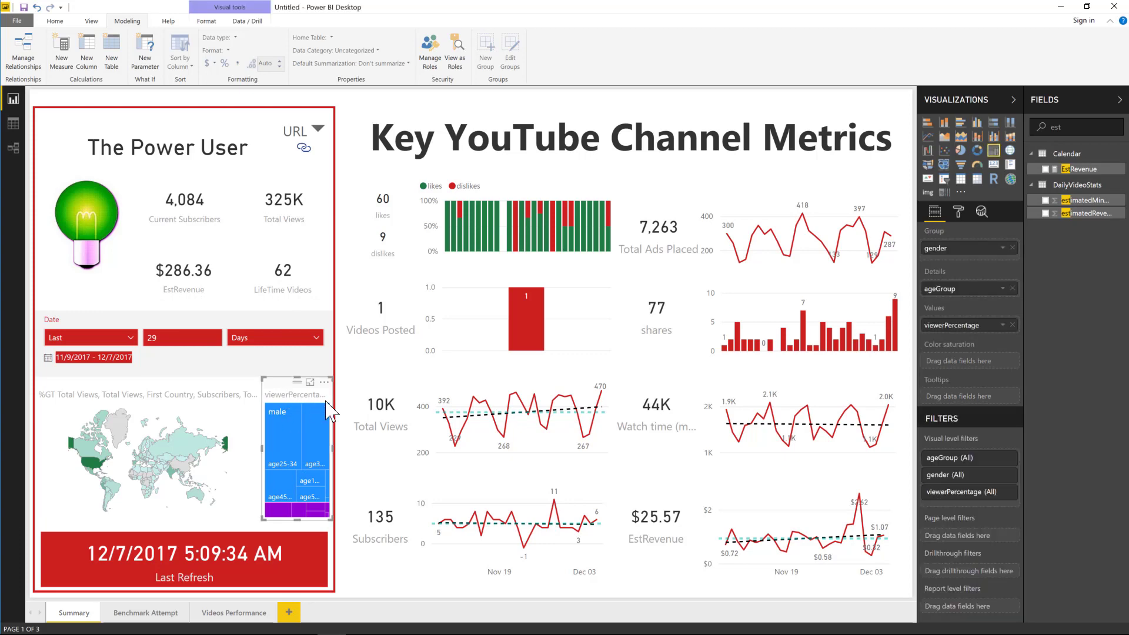
click(323, 381)
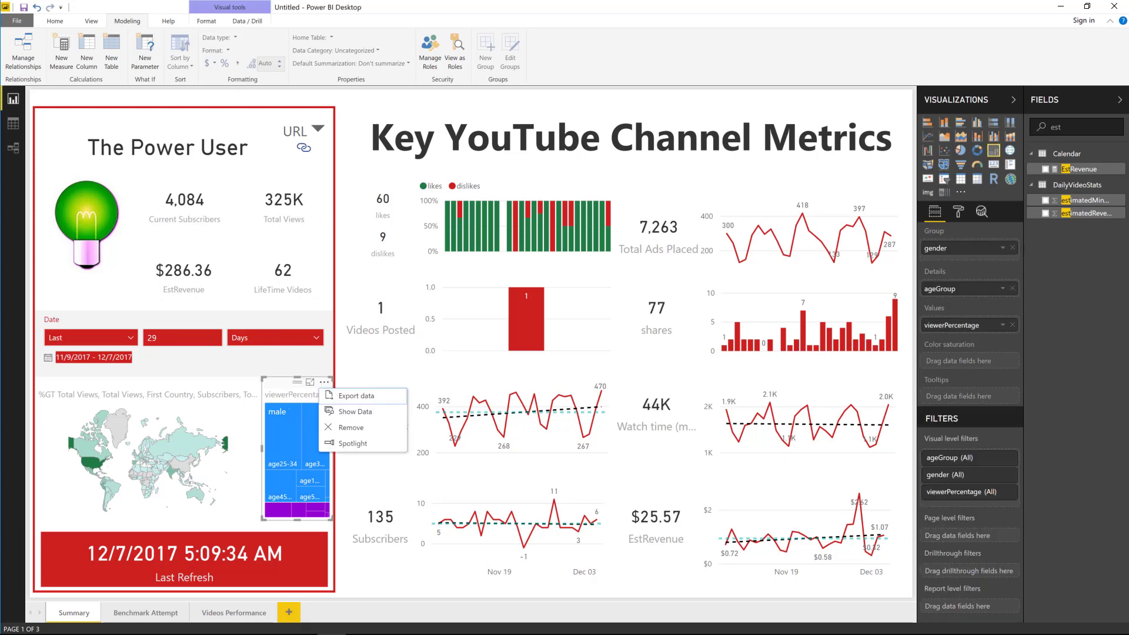
click(307, 393)
mouse_move(287, 414)
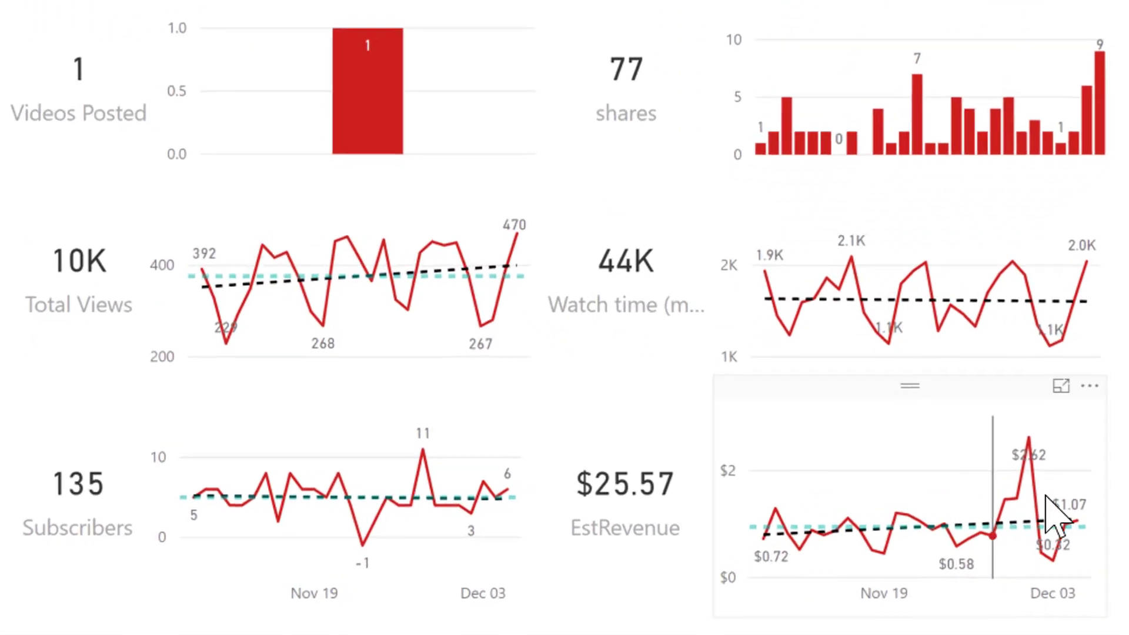
mouse_move(921, 535)
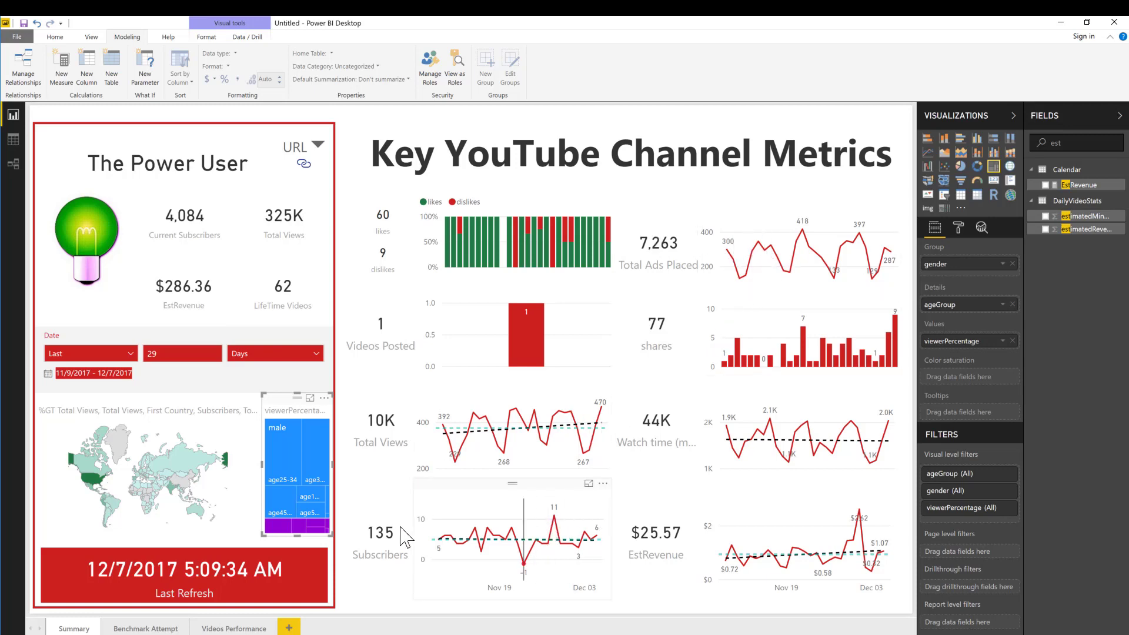
Step: Open the Videos Performance report page and examine the estimated revenue, views and watch time by country
click(255, 625)
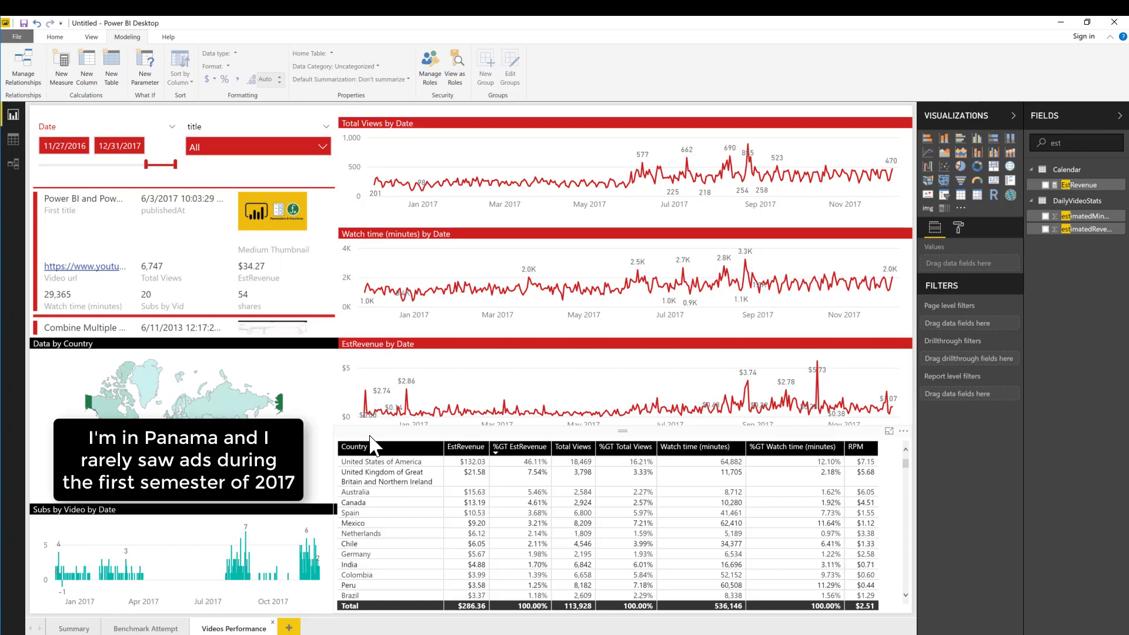
scroll(423, 504, down, 10)
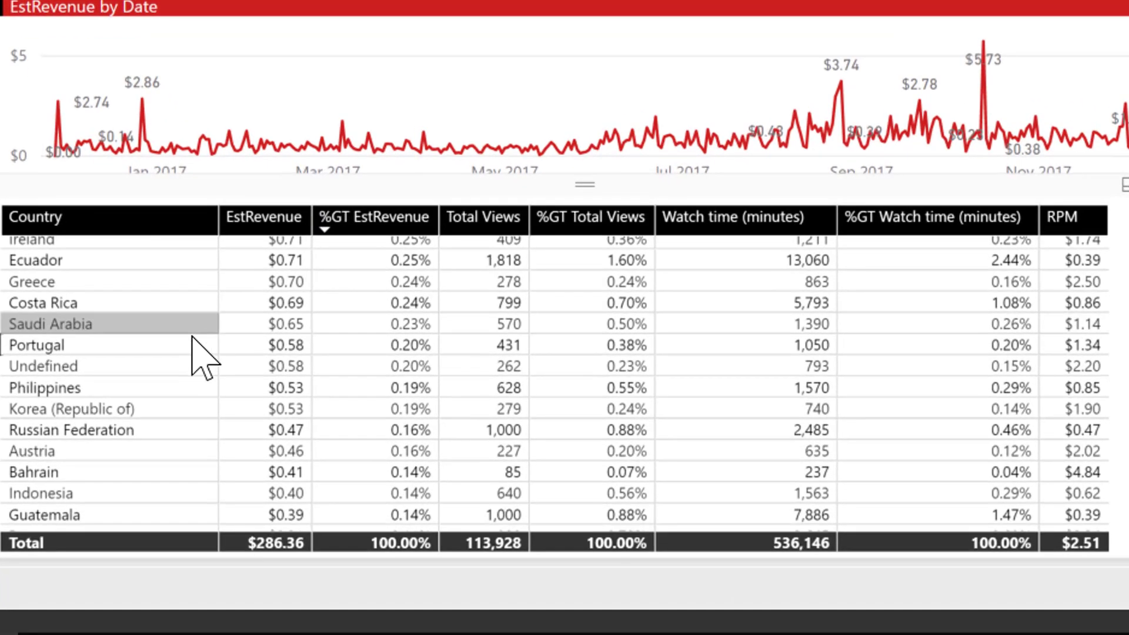
scroll(154, 411, down, 8)
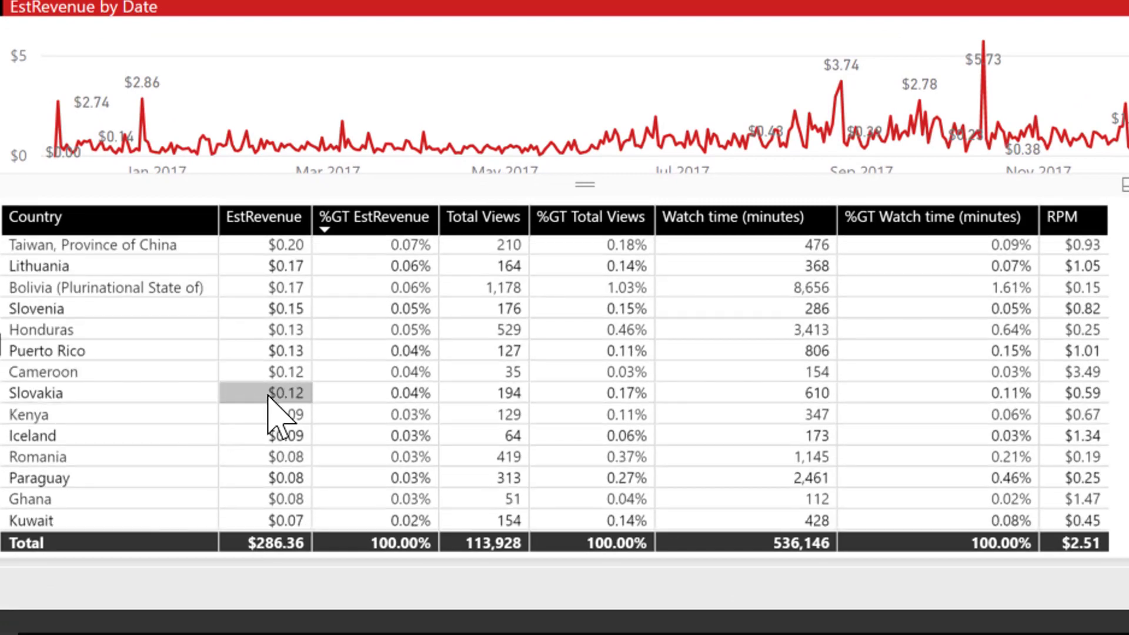
scroll(274, 392, up, 2)
scroll(274, 388, up, 12)
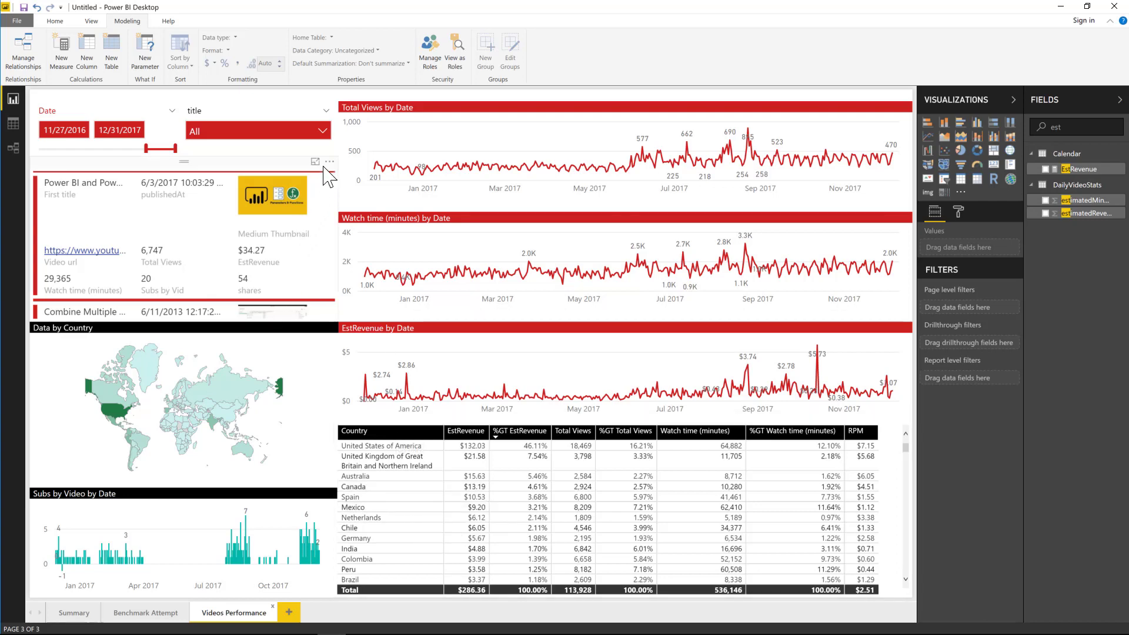
click(329, 162)
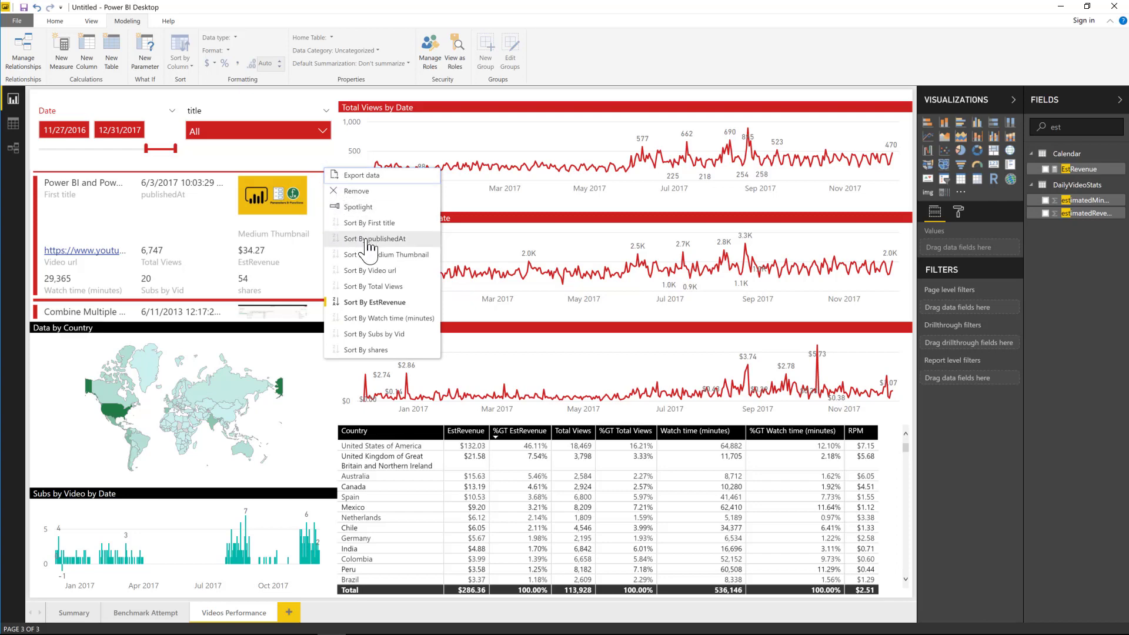
click(270, 178)
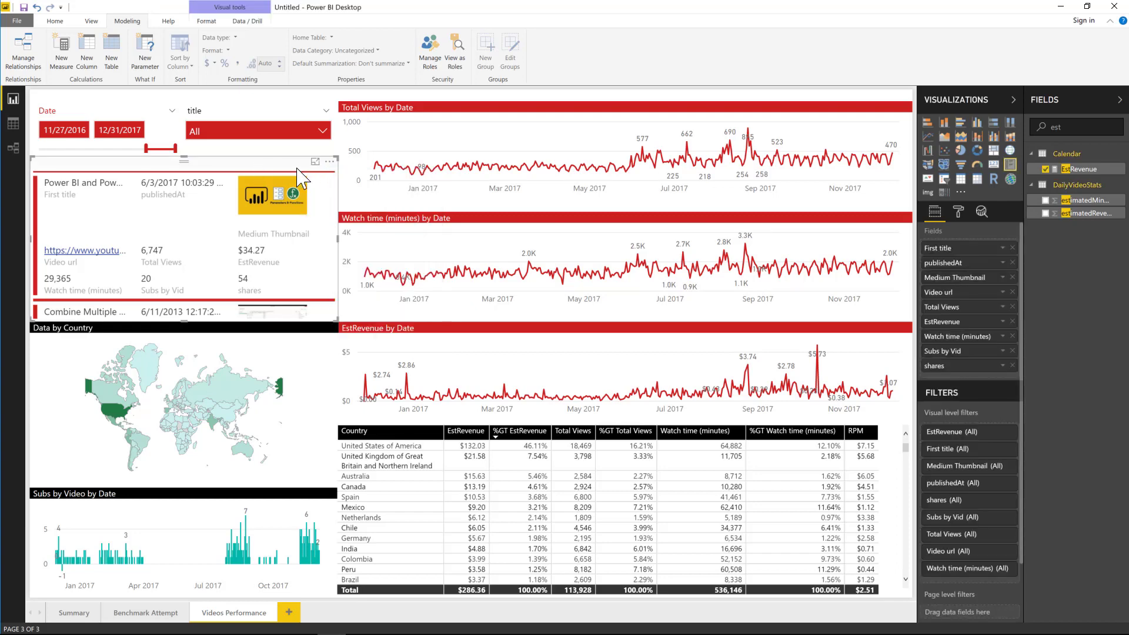
click(329, 162)
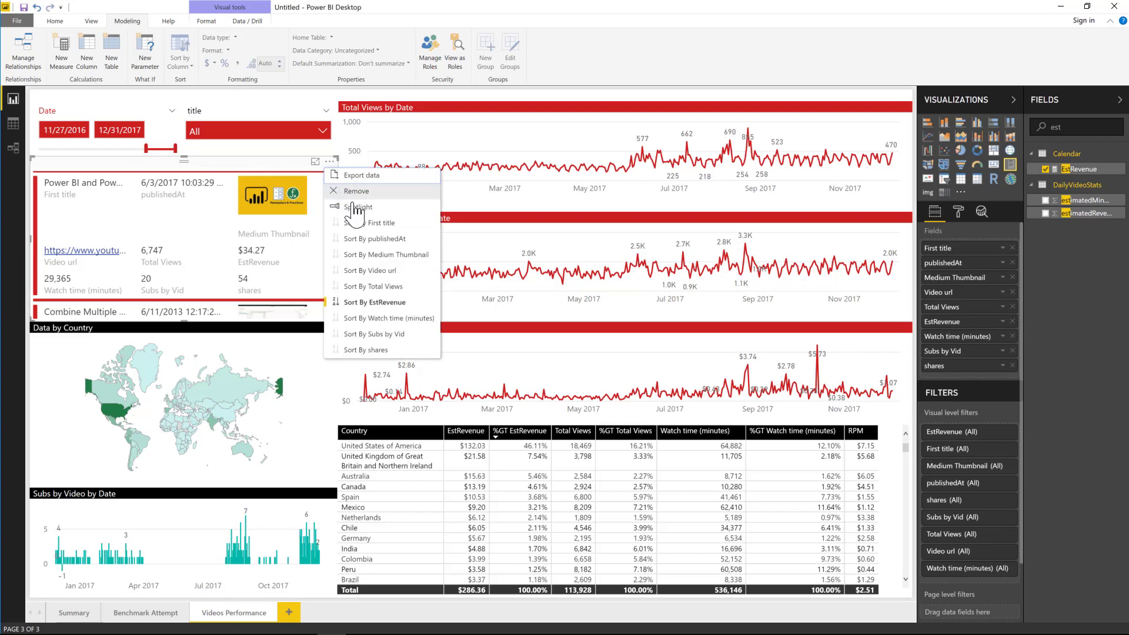
click(308, 161)
Step: Expand the video card visual into focus mode and examine each video's views, estimated revenue, watch time, subscribers and shares
click(315, 161)
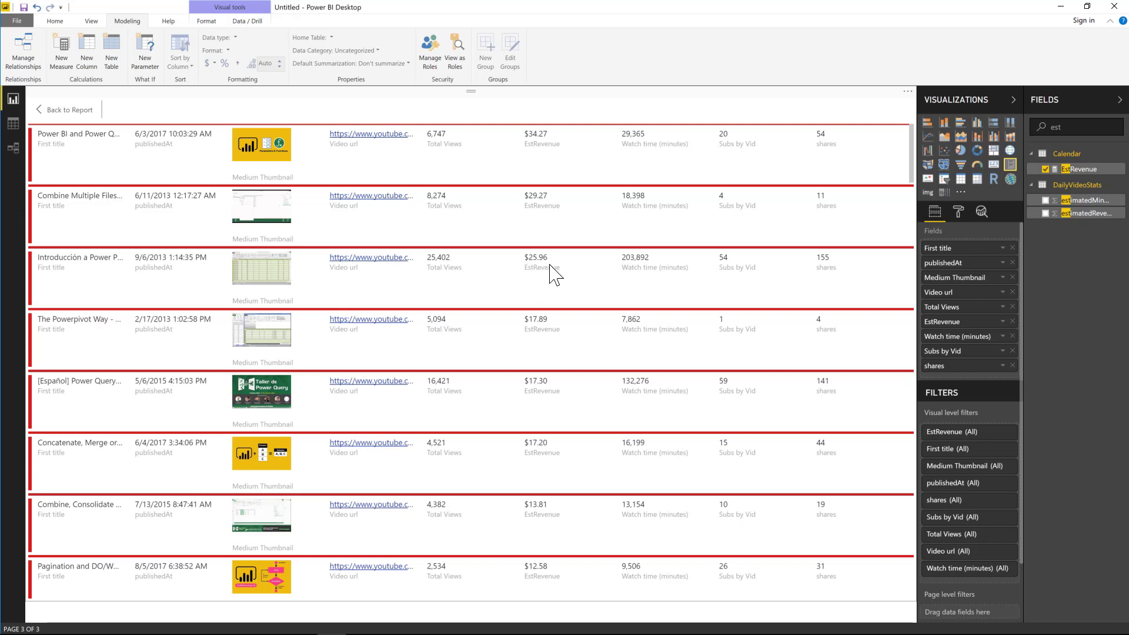
scroll(258, 379, down, 3)
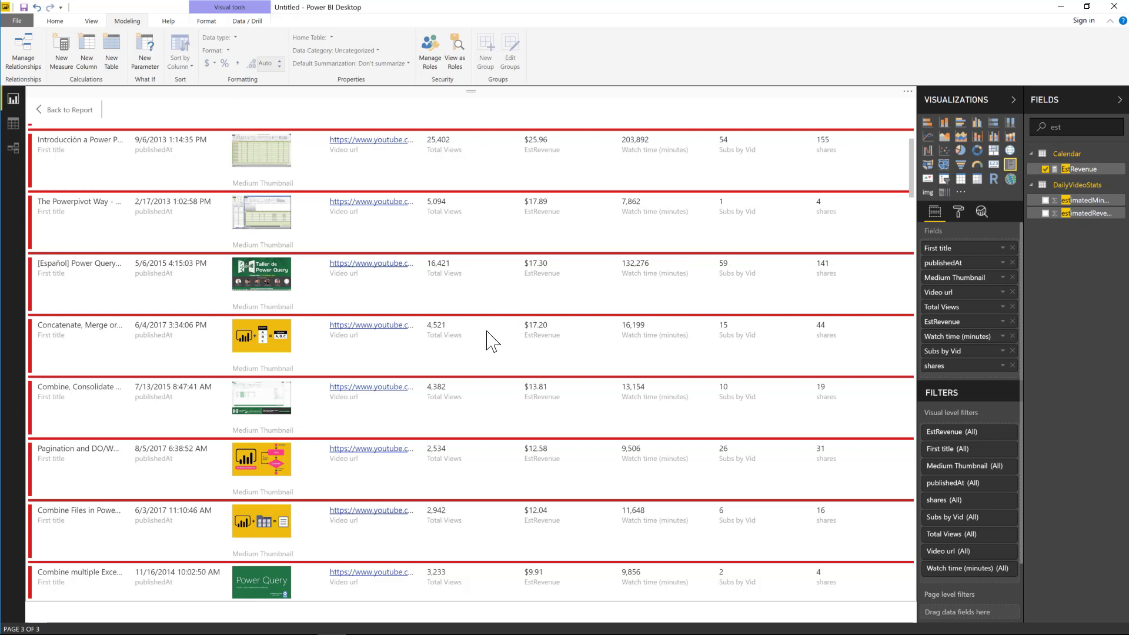
scroll(376, 329, up, 1)
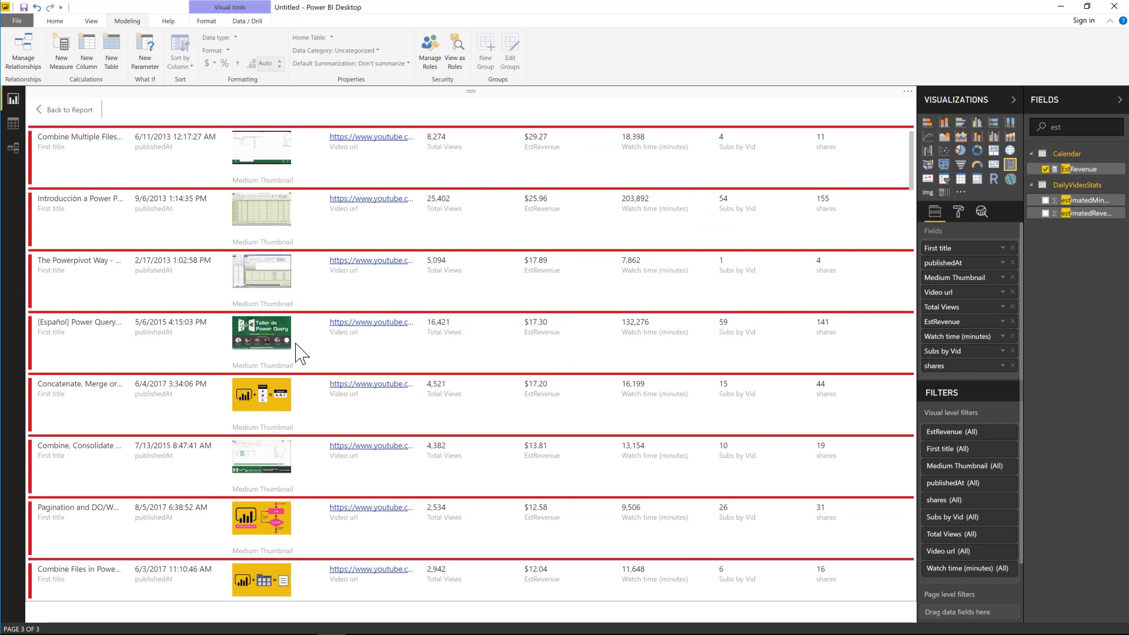
scroll(285, 467, down, 2)
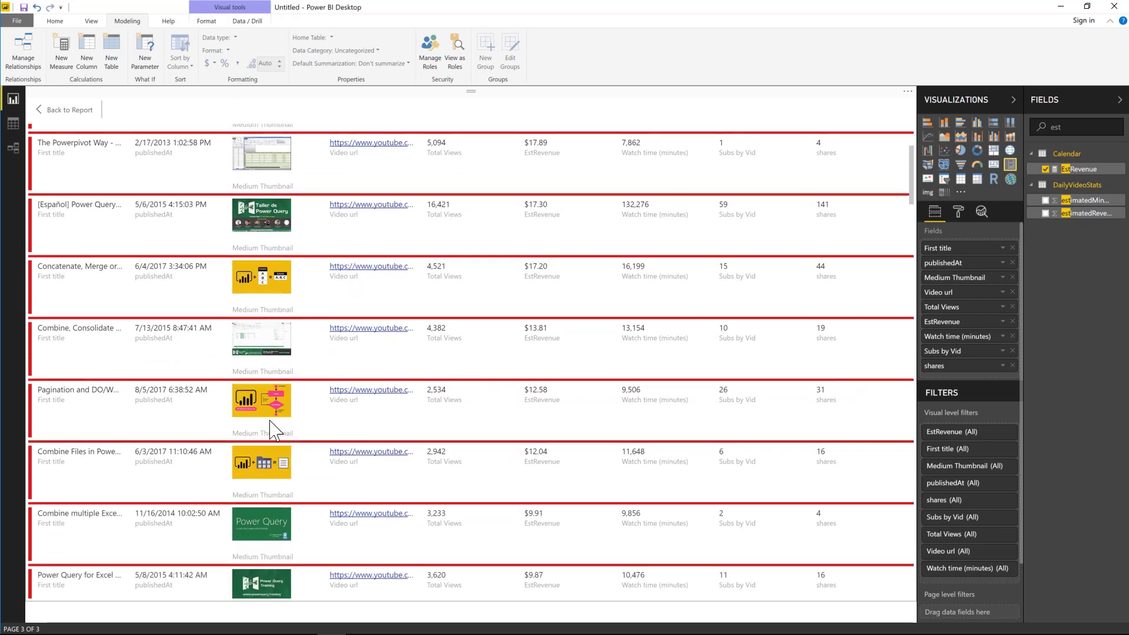
scroll(252, 303, down, 1)
scroll(250, 292, down, 3)
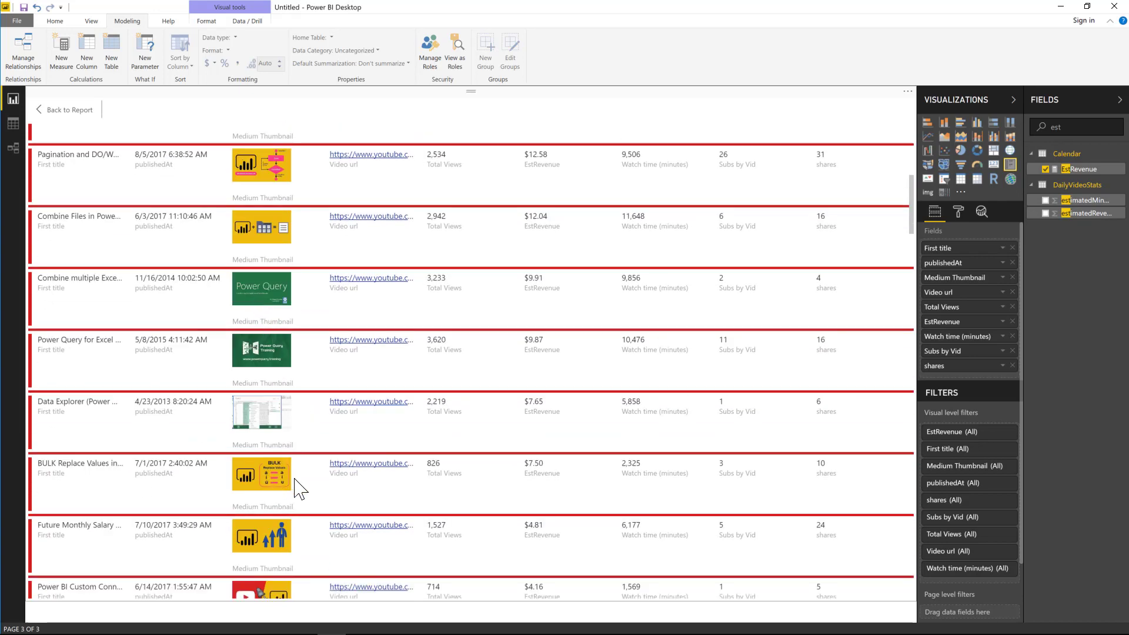
scroll(297, 485, down, 4)
scroll(288, 447, down, 1)
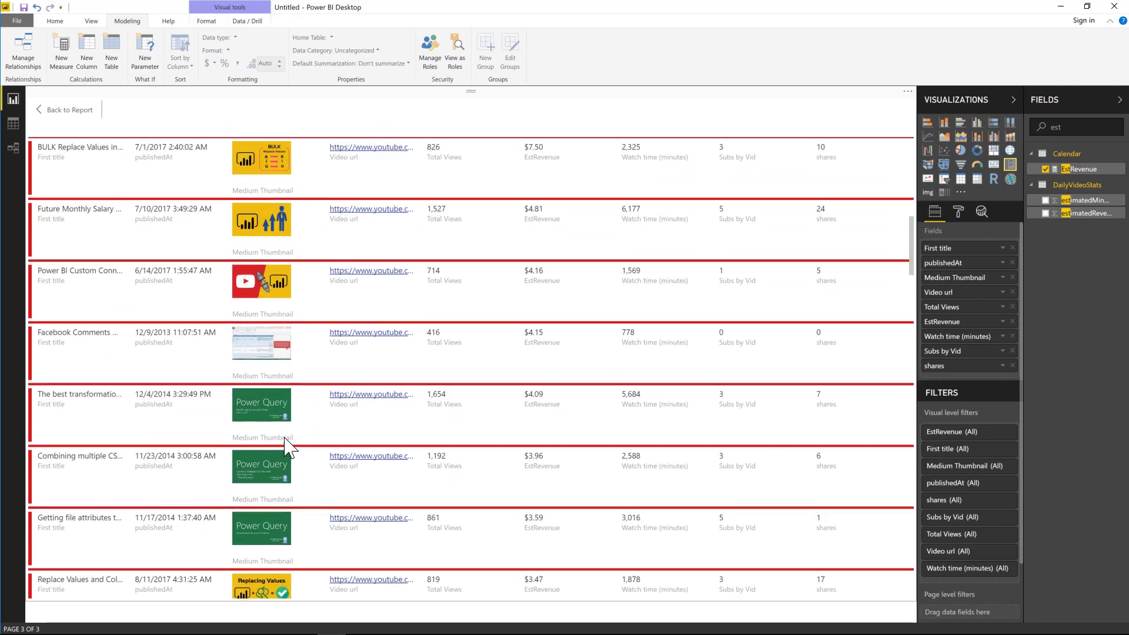
scroll(288, 447, up, 2)
scroll(288, 447, down, 6)
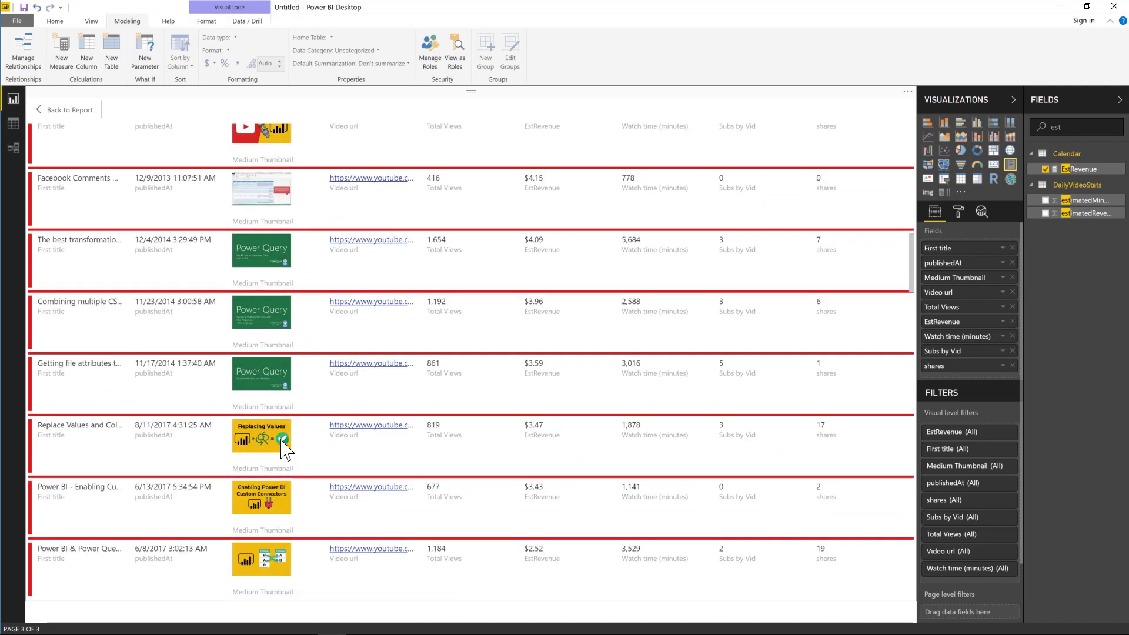
scroll(288, 446, down, 1)
scroll(288, 447, up, 2)
Step: Return to the Videos Performance report page and go back toward the first entries of the video card list
click(64, 110)
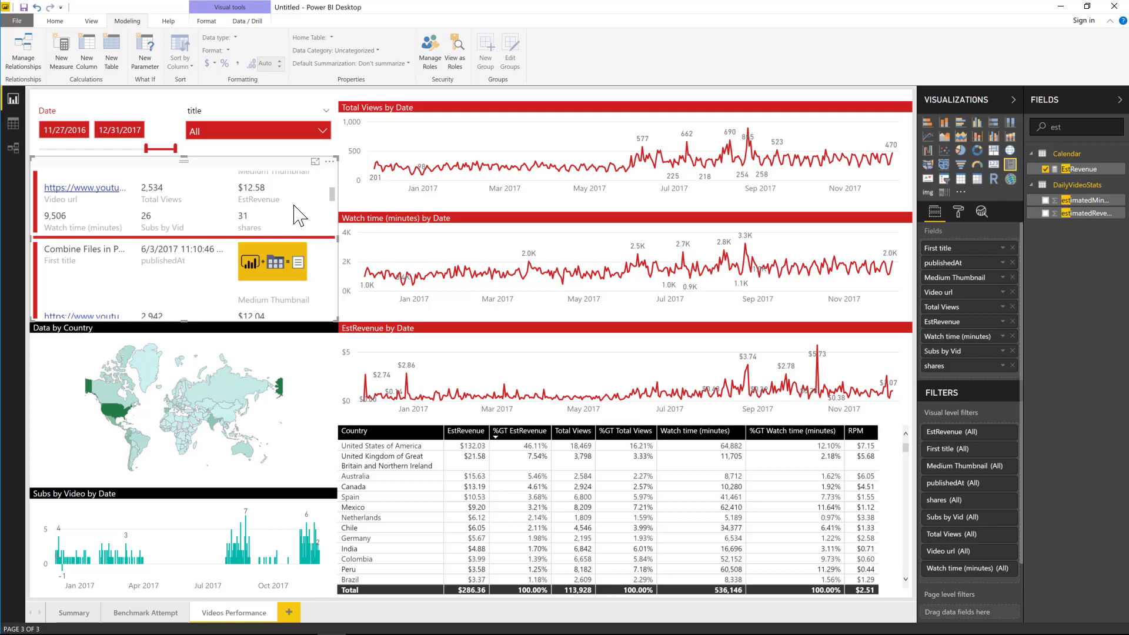
scroll(301, 213, up, 5)
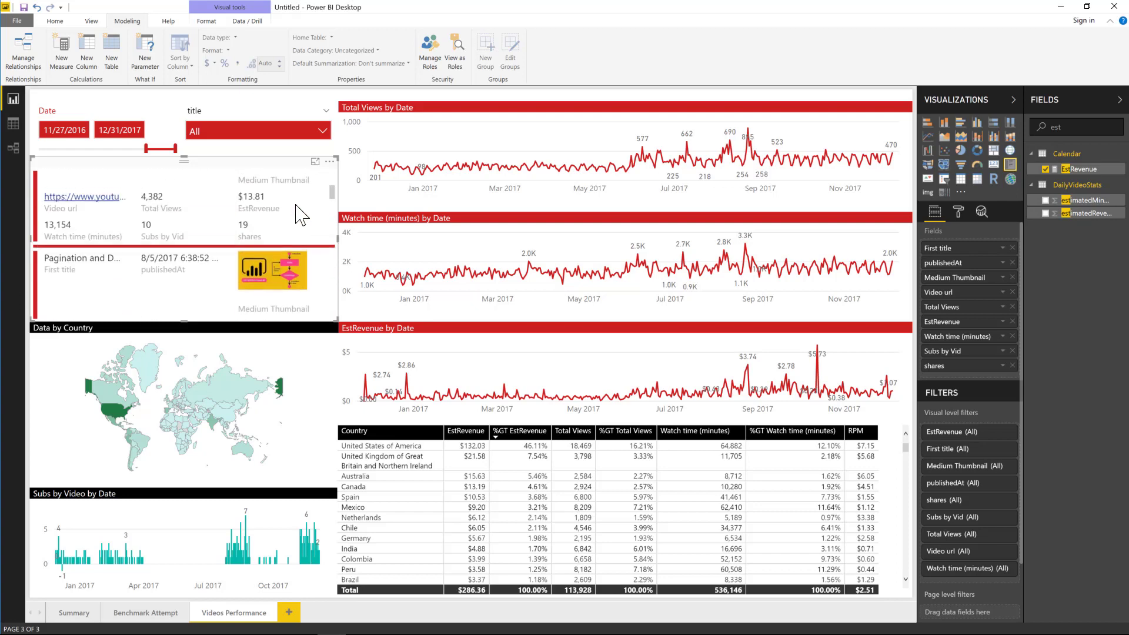
scroll(305, 206, up, 3)
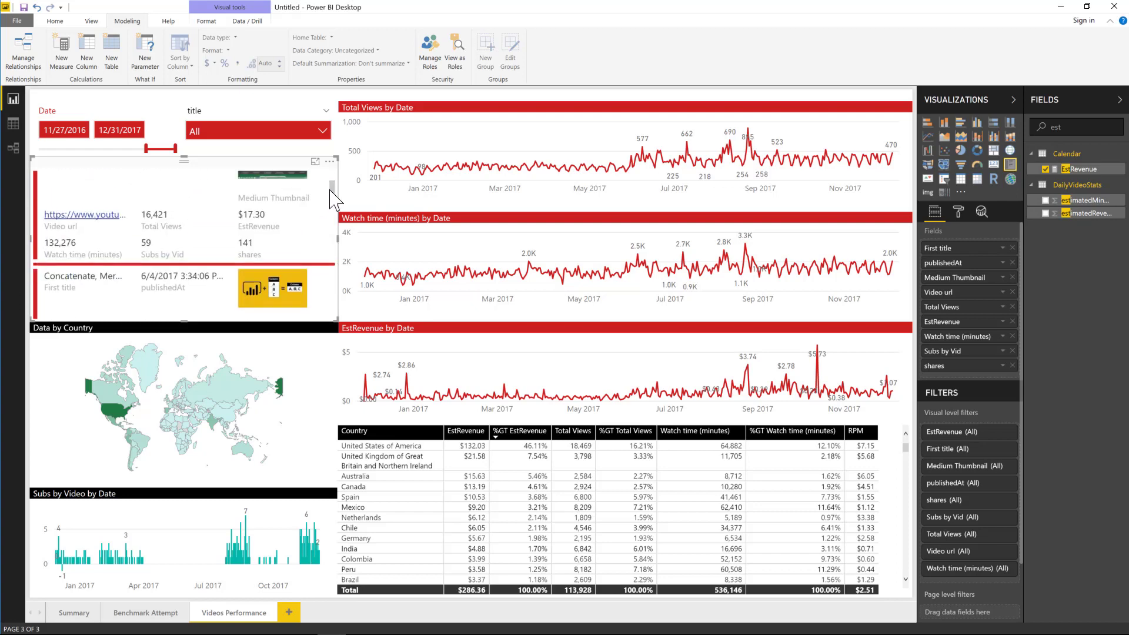
scroll(333, 203, up, 3)
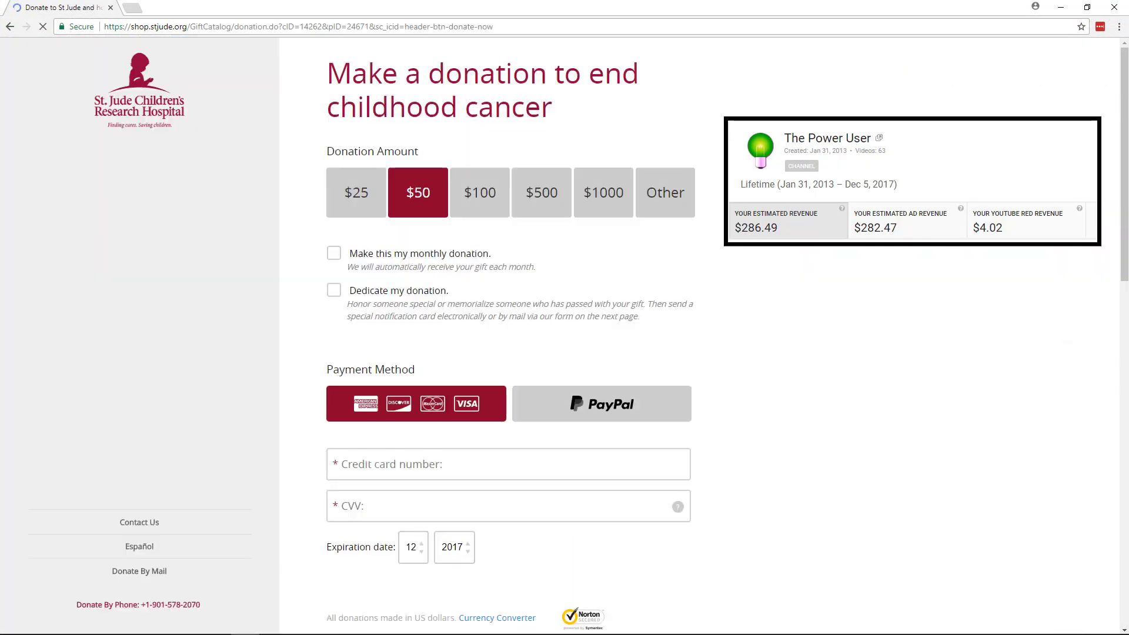
Step: Set a custom donation amount of $300 on the St. Jude donation form and submit the donation
click(647, 208)
text(300)
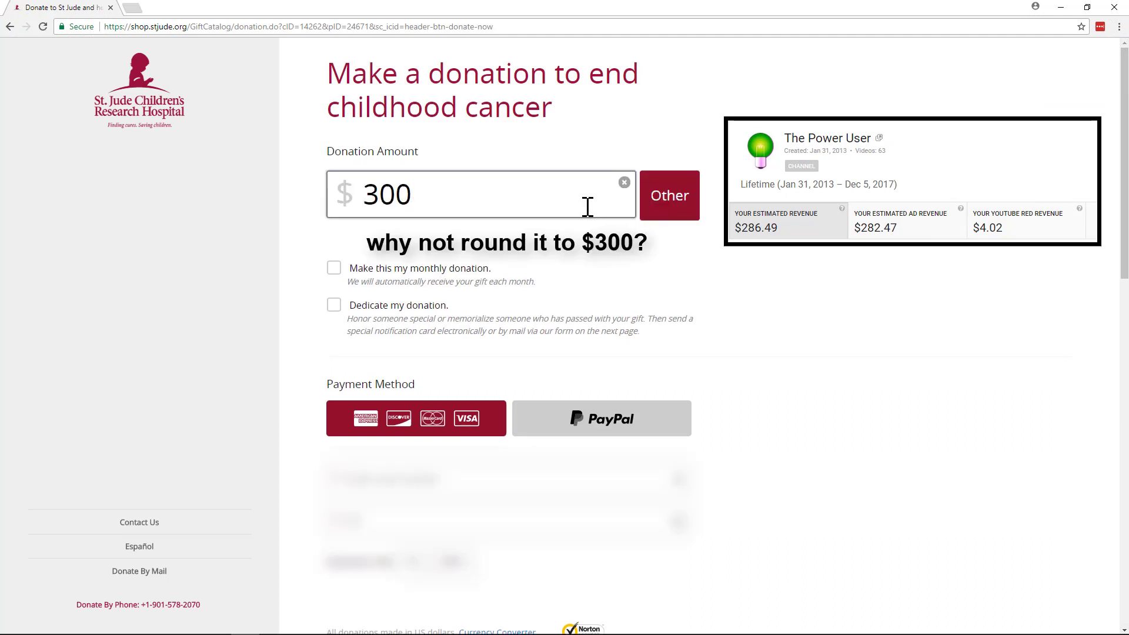
key(Tab)
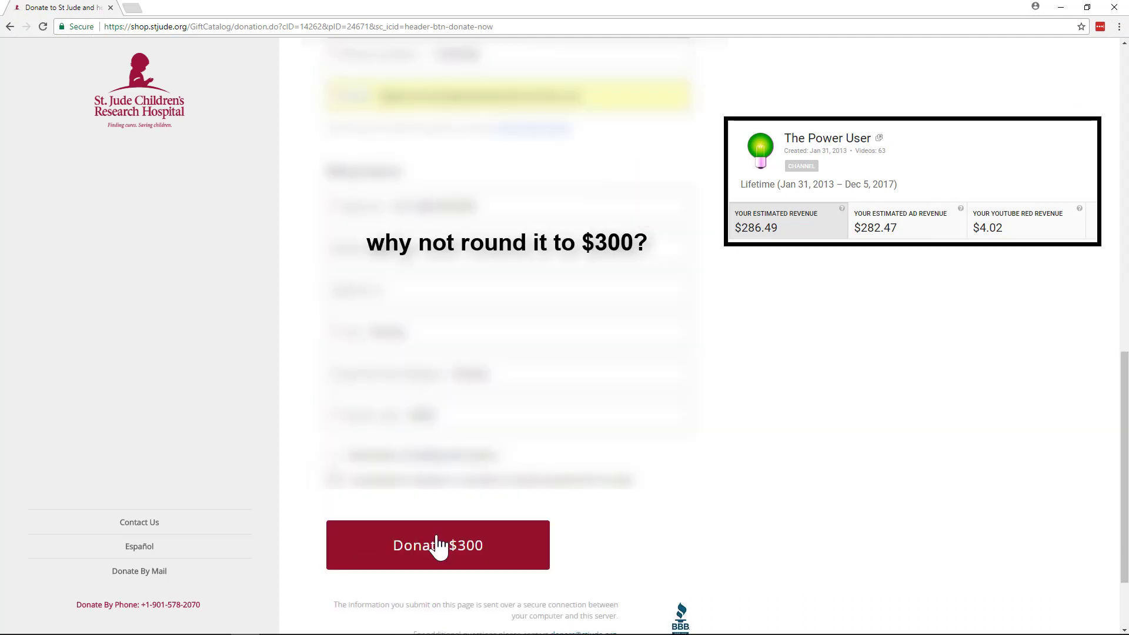
click(438, 545)
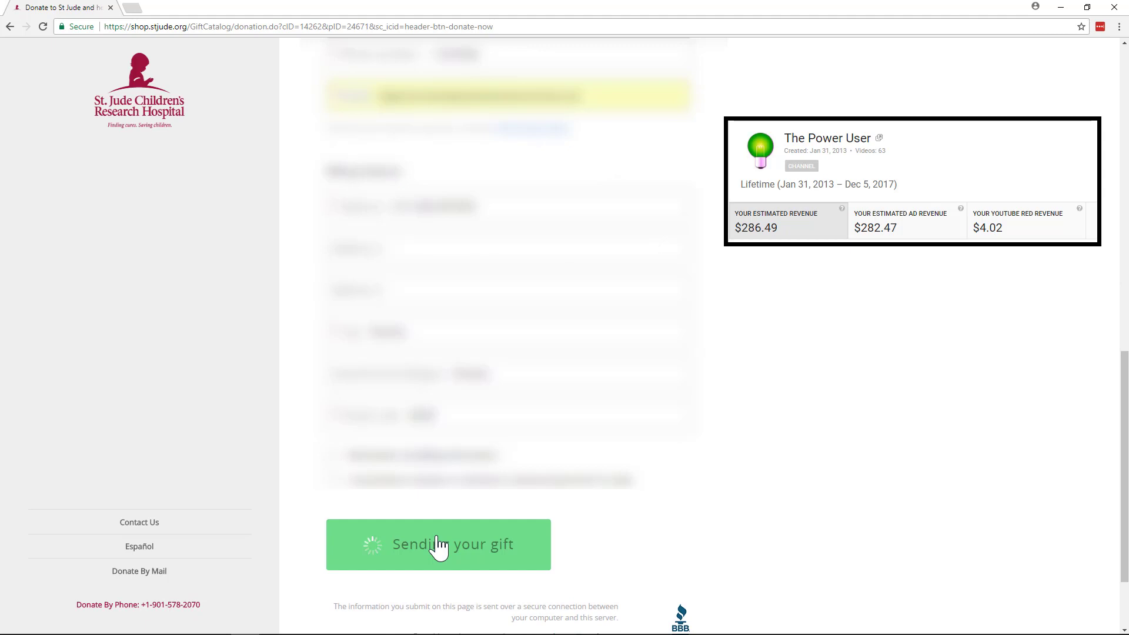